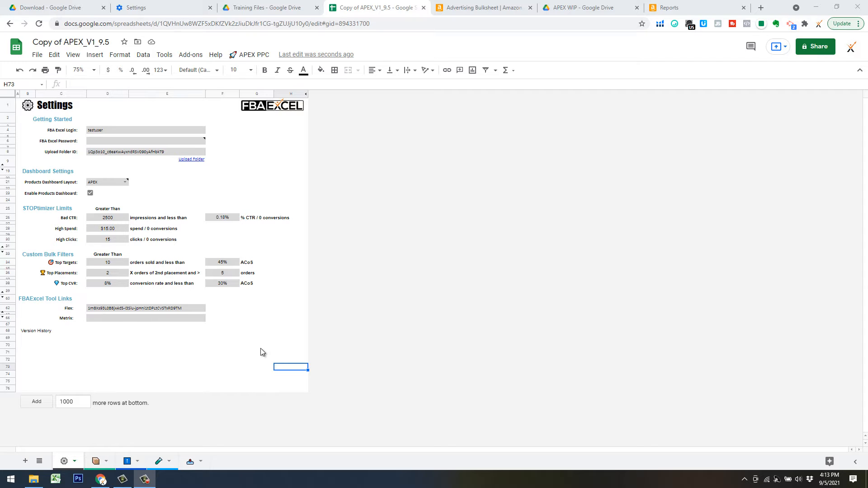
# - Show the bulk file sheet and start STInspector's Download Search Term Report step to reach the Amazon advertising reports
pyautogui.click(191, 463)
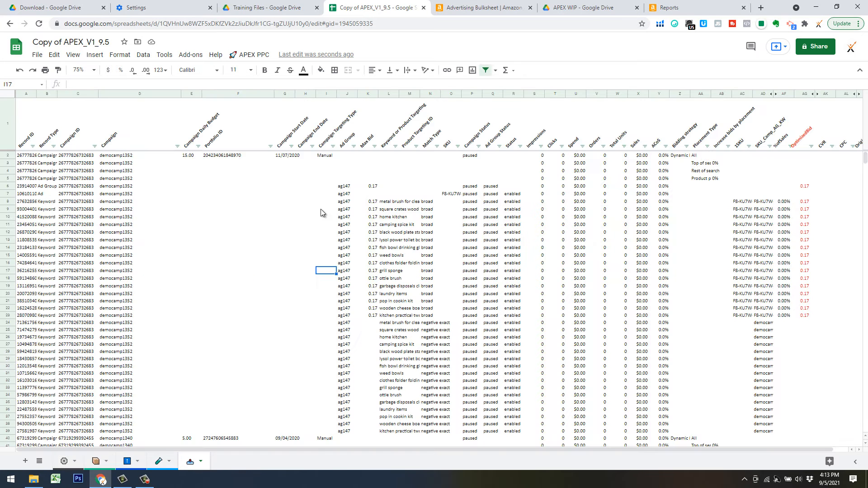
pyautogui.click(250, 55)
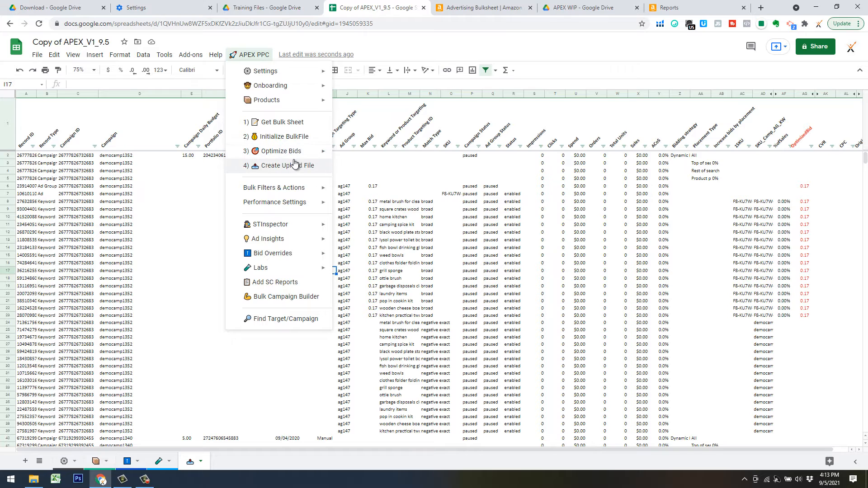
pyautogui.click(454, 279)
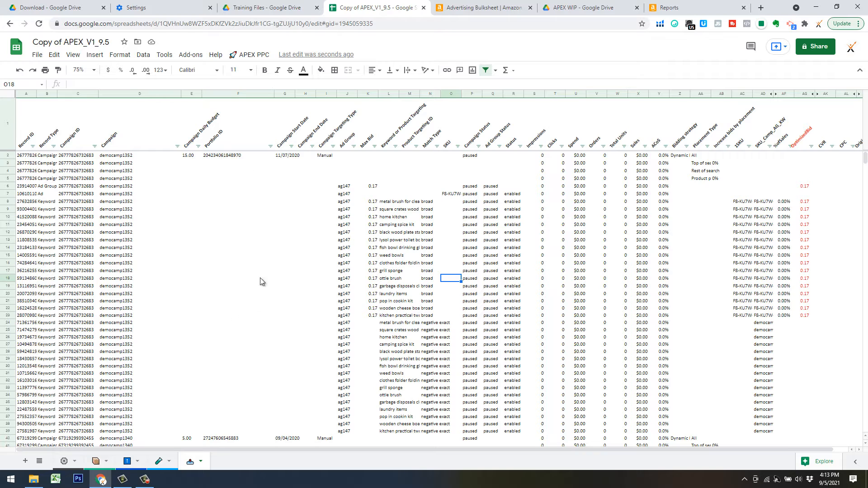
pyautogui.click(243, 57)
pyautogui.moveTo(289, 225)
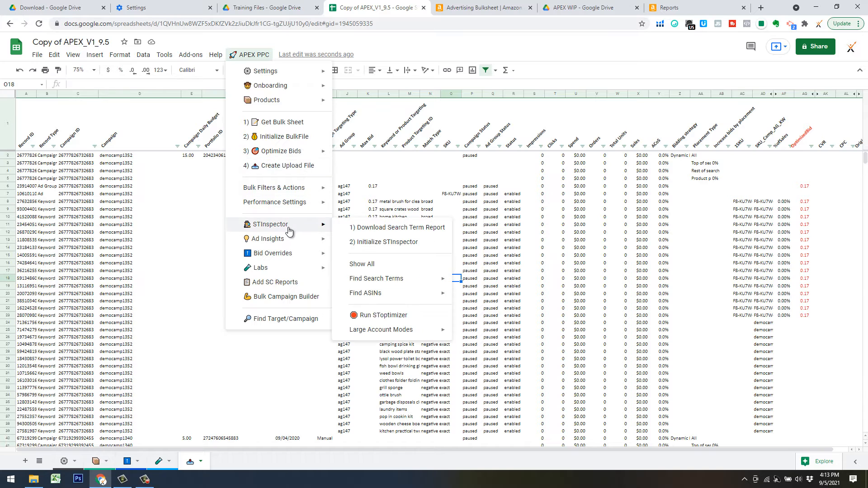
pyautogui.click(396, 227)
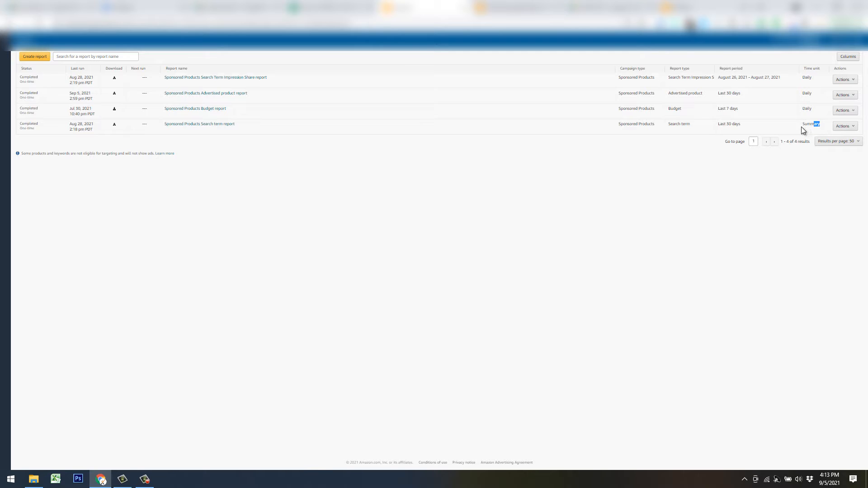
# - Check the existing search term report's row, then start a new report set to Sponsored Brands Video with report type Search term
pyautogui.moveTo(741, 125); pyautogui.dragTo(718, 125)
pyautogui.click(682, 124)
pyautogui.click(33, 58)
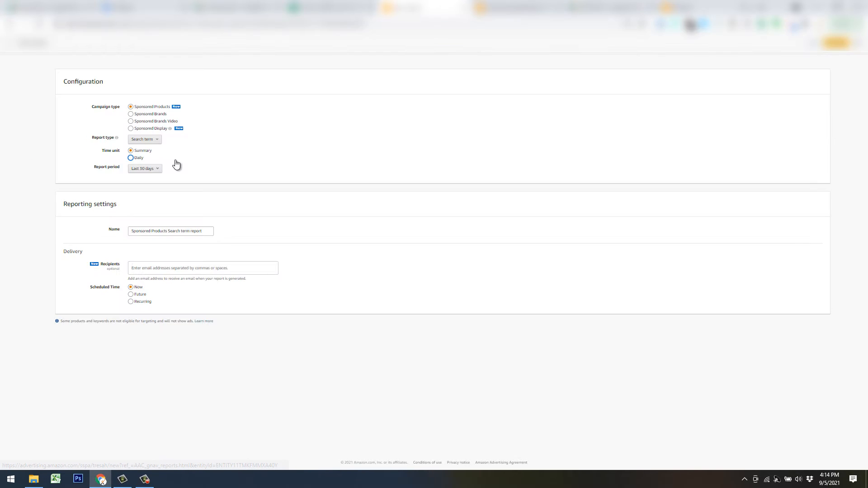
pyautogui.click(154, 141)
pyautogui.click(250, 124)
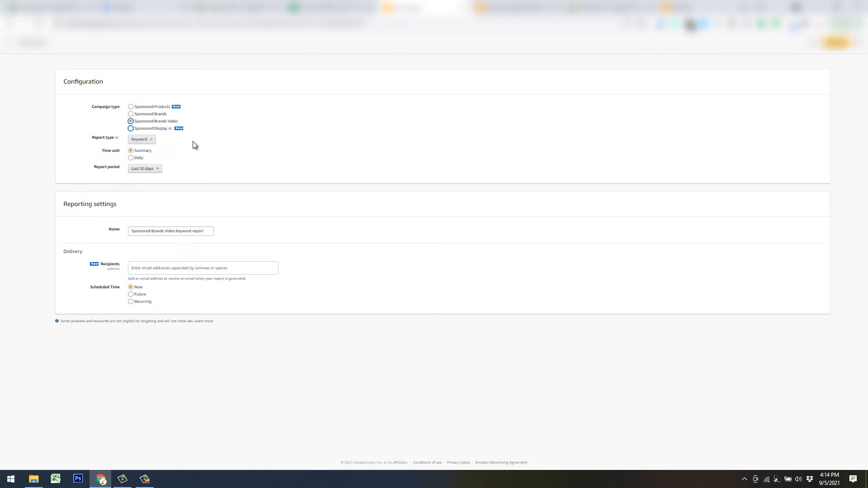
pyautogui.click(147, 141)
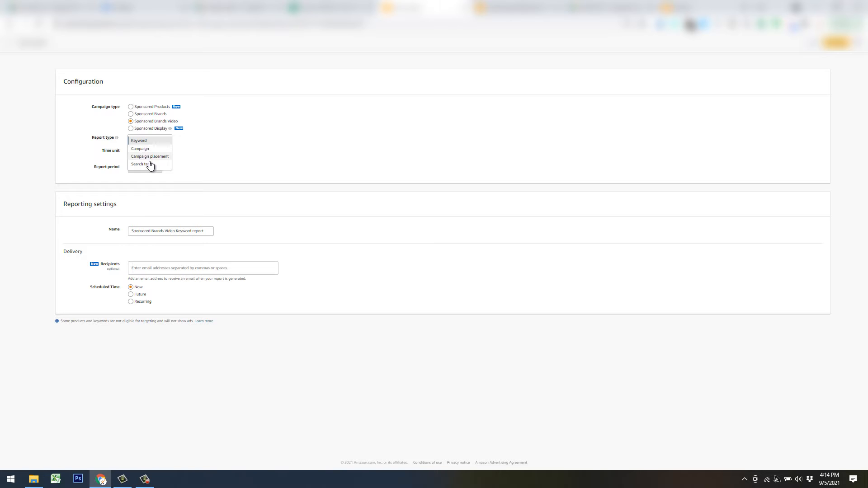
pyautogui.click(149, 165)
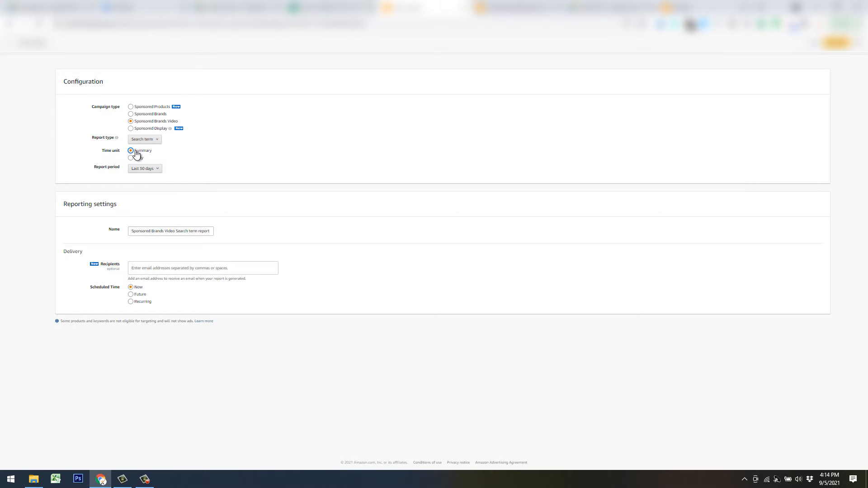
# - Look at the report period options, try a Sponsored Brands Search term report, switch to Sponsored Products, and leave without creating it
pyautogui.click(155, 174)
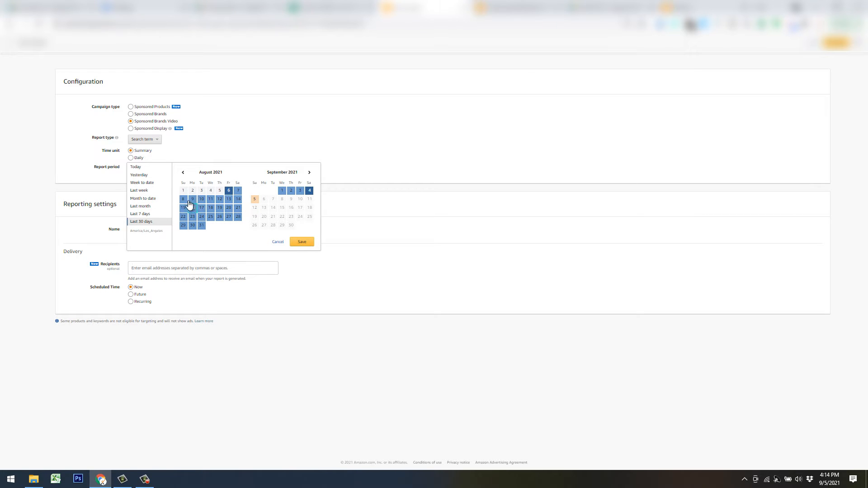
pyautogui.click(262, 115)
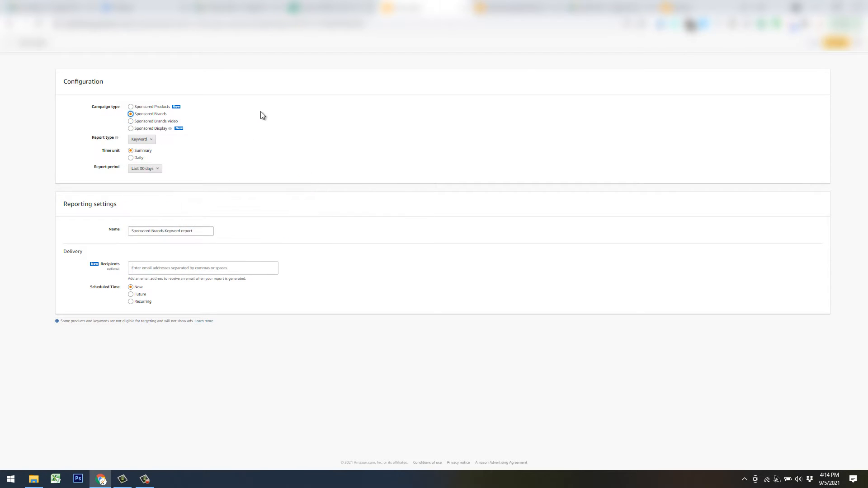
pyautogui.click(141, 139)
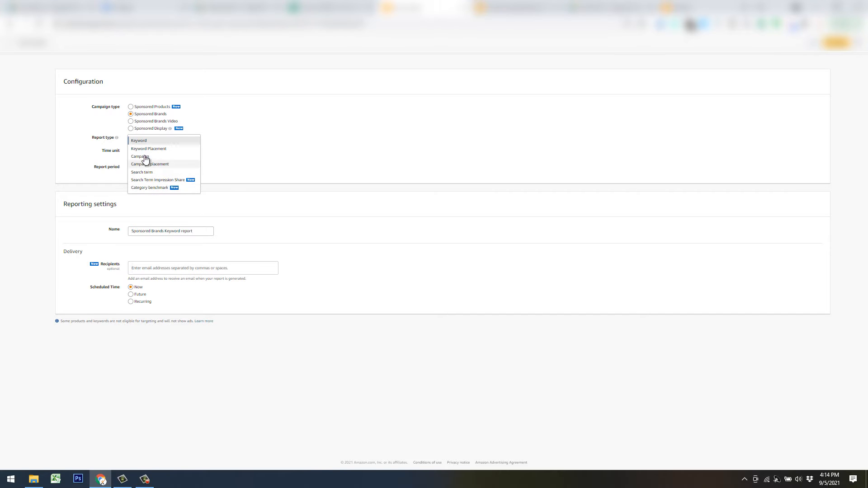
pyautogui.click(146, 172)
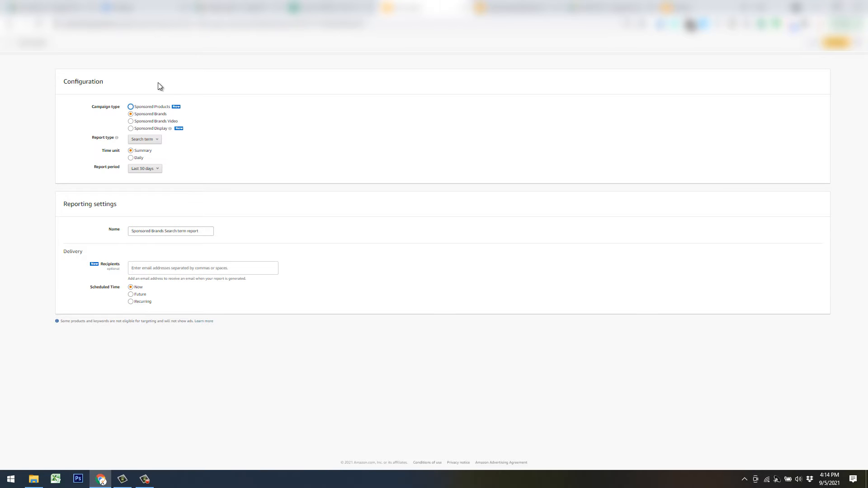
pyautogui.click(134, 108)
pyautogui.click(13, 45)
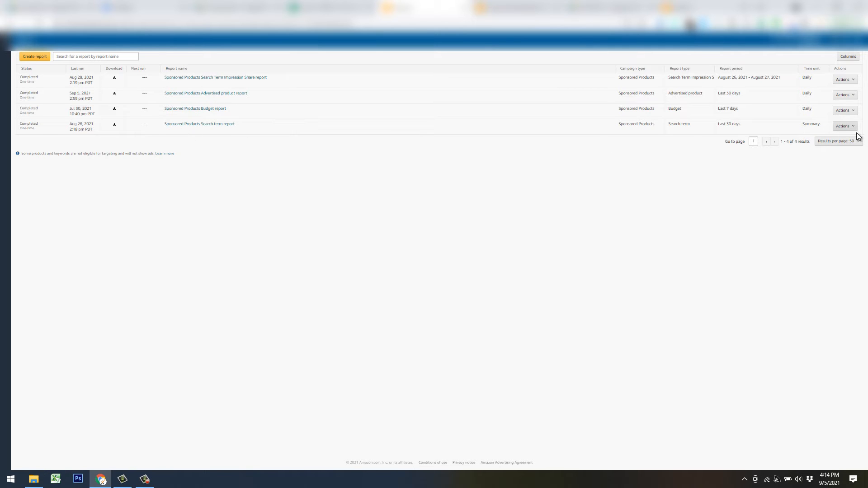
# - Run the existing Sponsored Products Search term report again
pyautogui.click(844, 127)
pyautogui.click(845, 128)
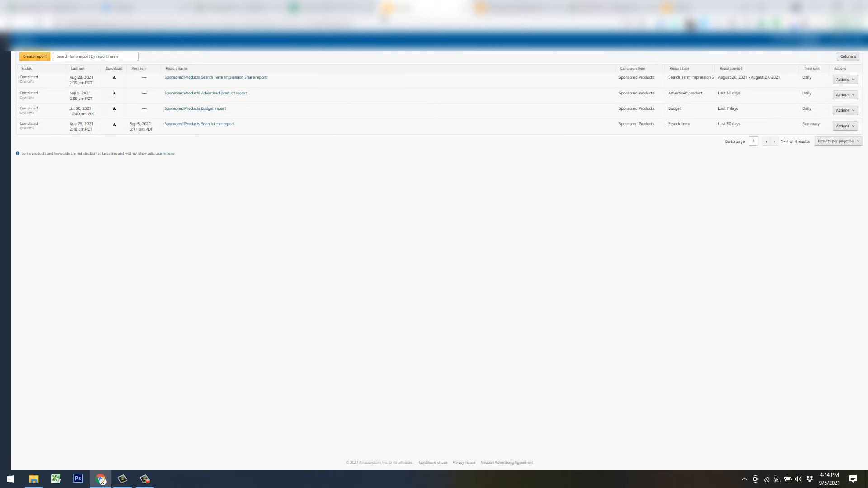
# - Return to the APEX spreadsheet and import search term.xlsx from the Training Files folder in My Drive, inserting it as new sheets
pyautogui.click(343, 10)
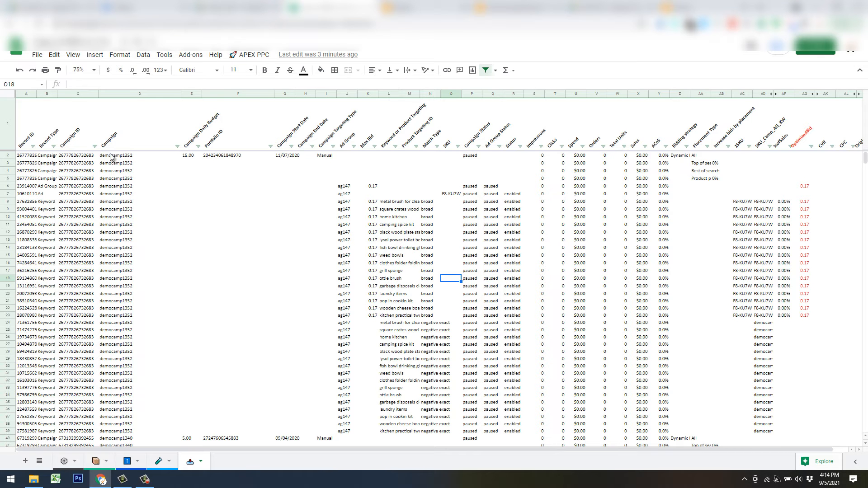
pyautogui.click(37, 54)
pyautogui.click(66, 122)
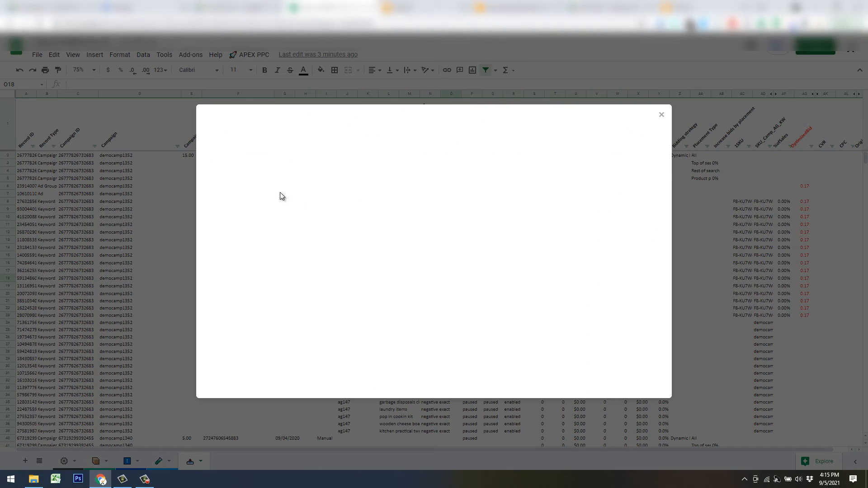
pyautogui.scroll(-2, 293, 305)
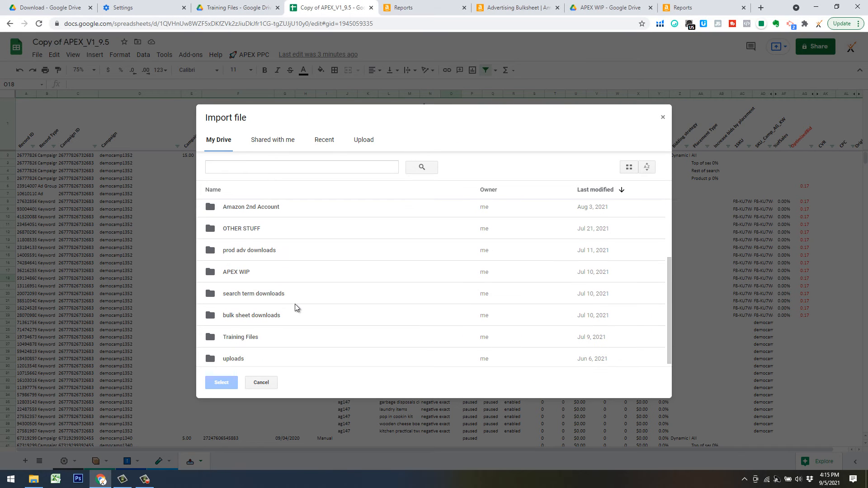
pyautogui.doubleClick(264, 337)
pyautogui.click(261, 267)
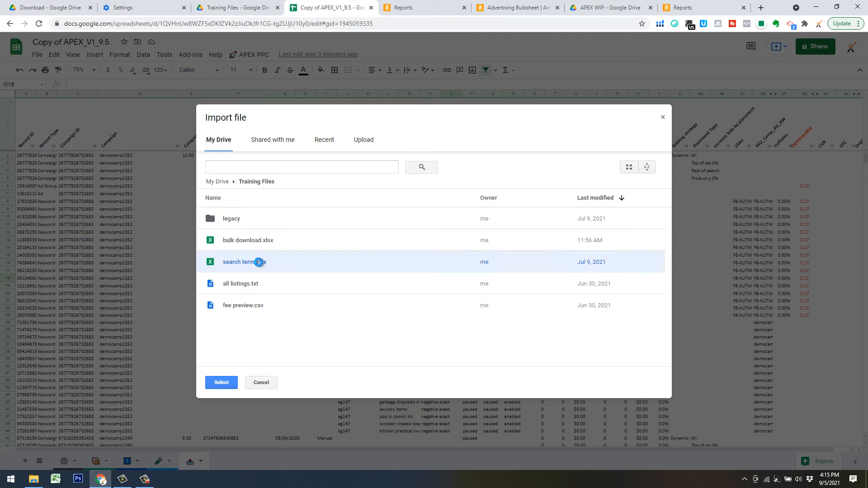
pyautogui.doubleClick(262, 264)
pyautogui.click(376, 269)
pyautogui.click(375, 282)
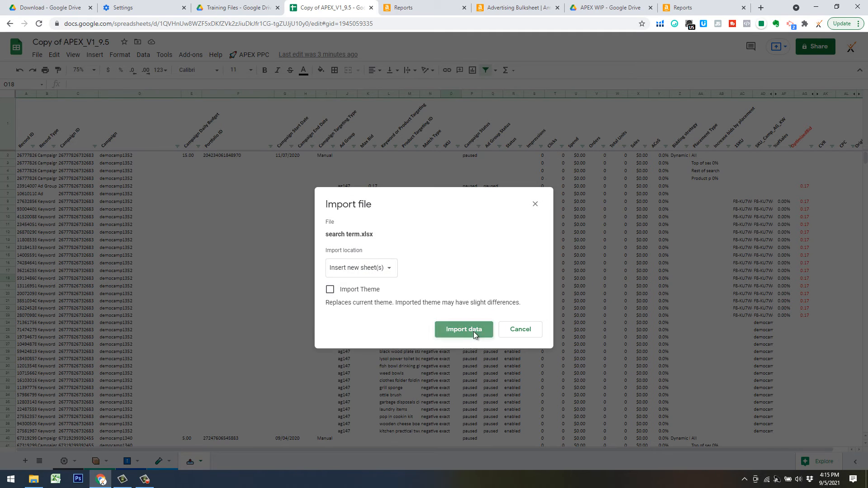
pyautogui.click(473, 330)
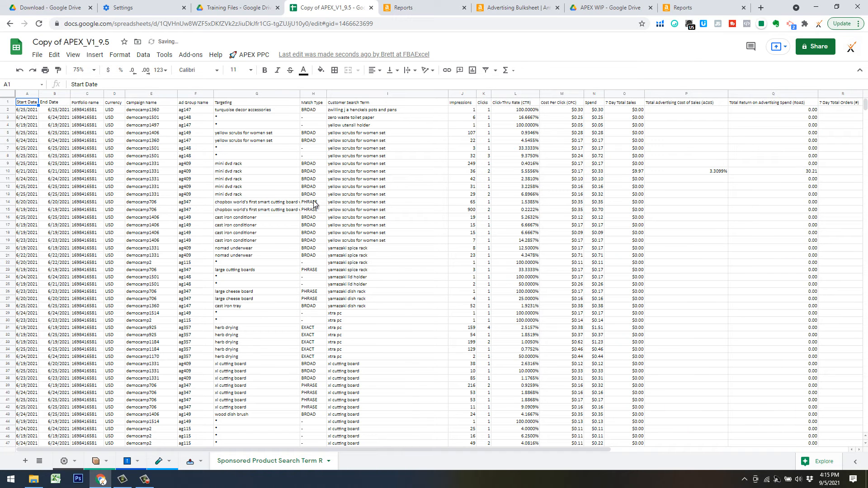
# - Initialize STInspector with the imported search term report, confirming the sync and dismissing the completion notice
pyautogui.click(251, 55)
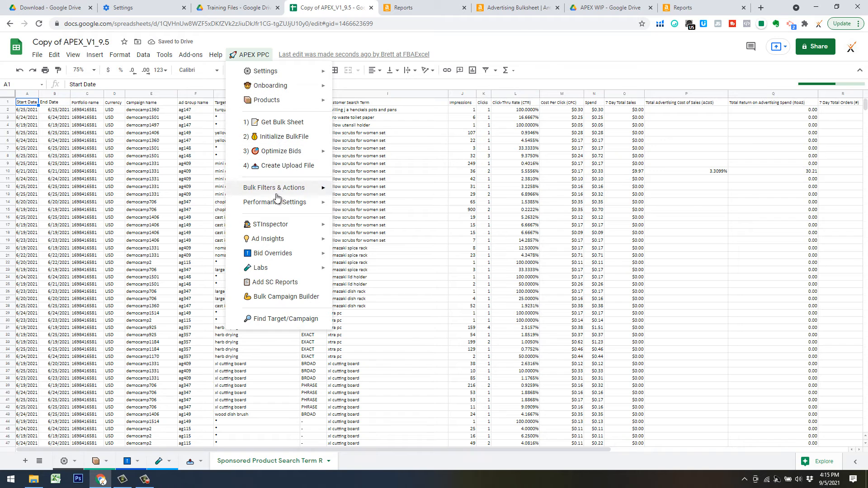
pyautogui.moveTo(283, 226)
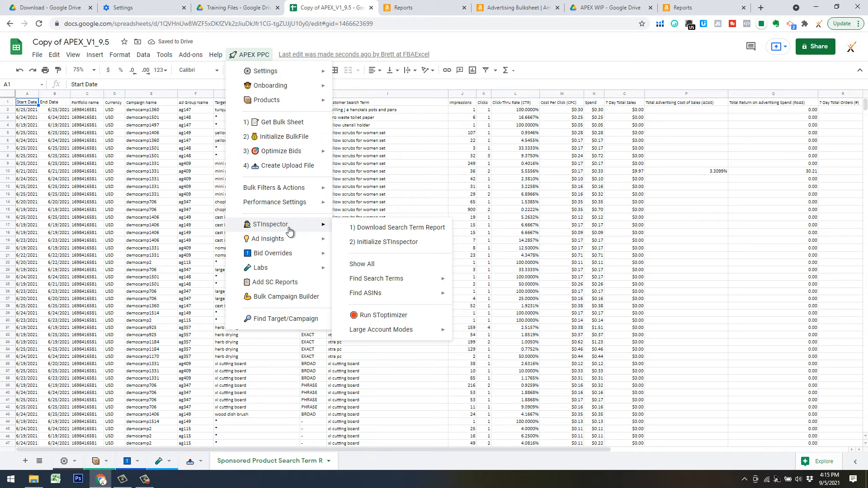
pyautogui.click(381, 243)
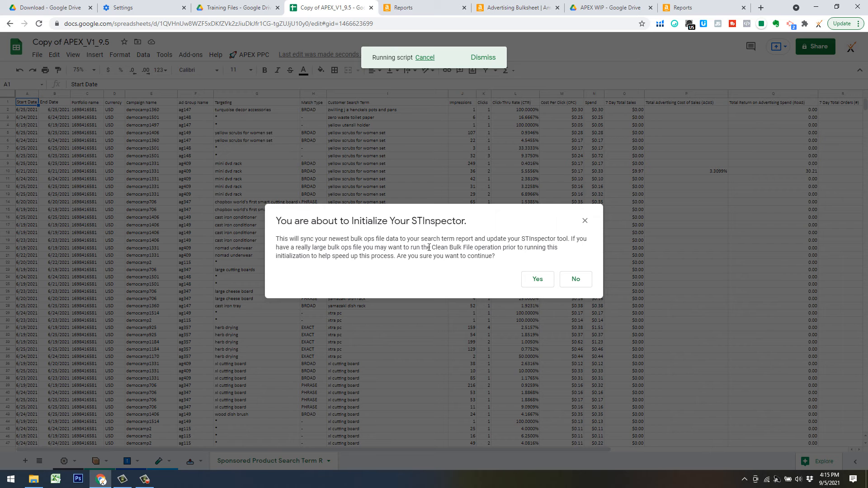
pyautogui.click(535, 279)
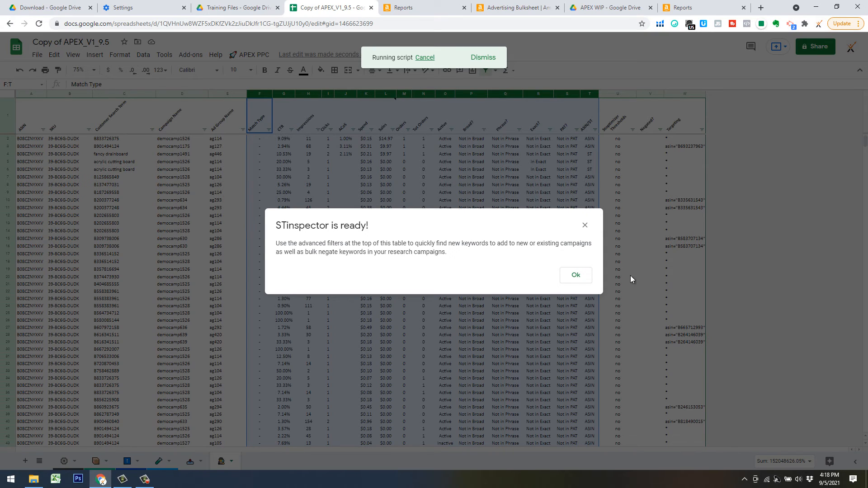
pyautogui.click(578, 276)
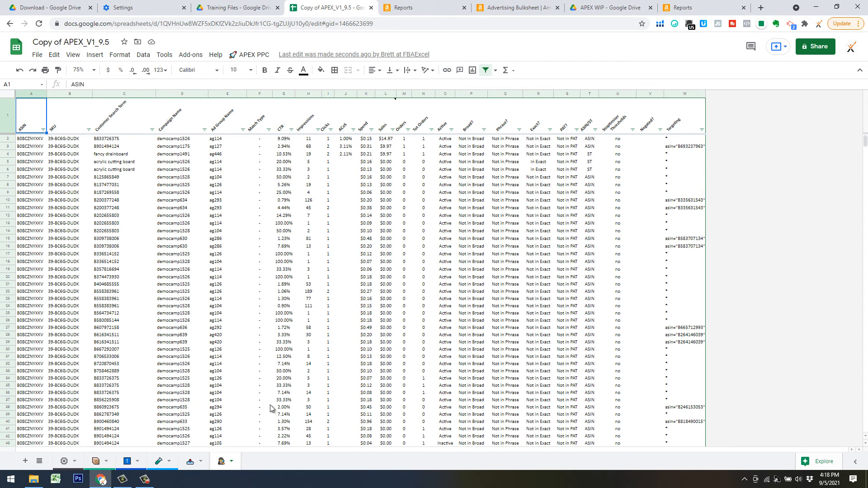
# - Examine the STInspector options, including Find Search Terms, Find ASINs, Run STOptimizer and the Large Account Modes for removing zero orders or conversions
pyautogui.click(250, 54)
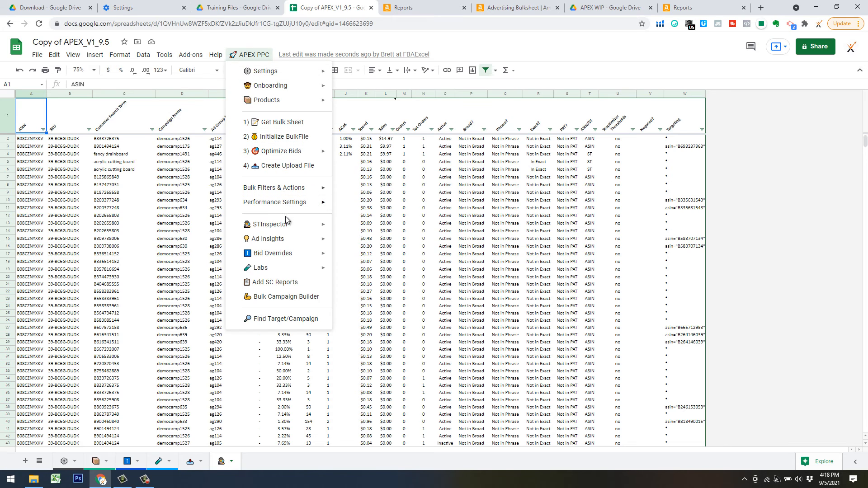
pyautogui.moveTo(295, 228)
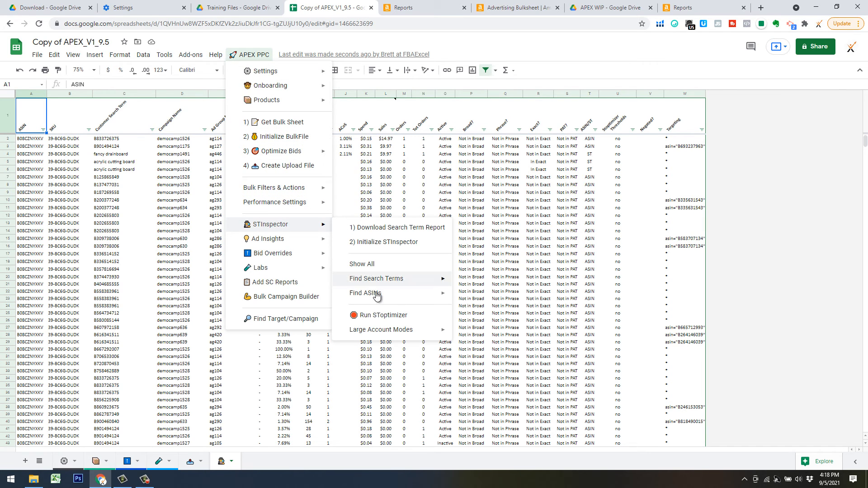
pyautogui.moveTo(384, 285)
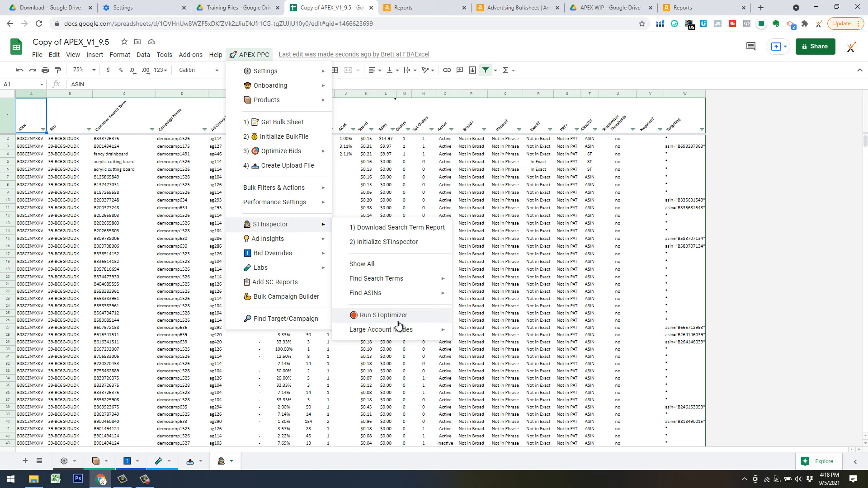
pyautogui.moveTo(401, 330)
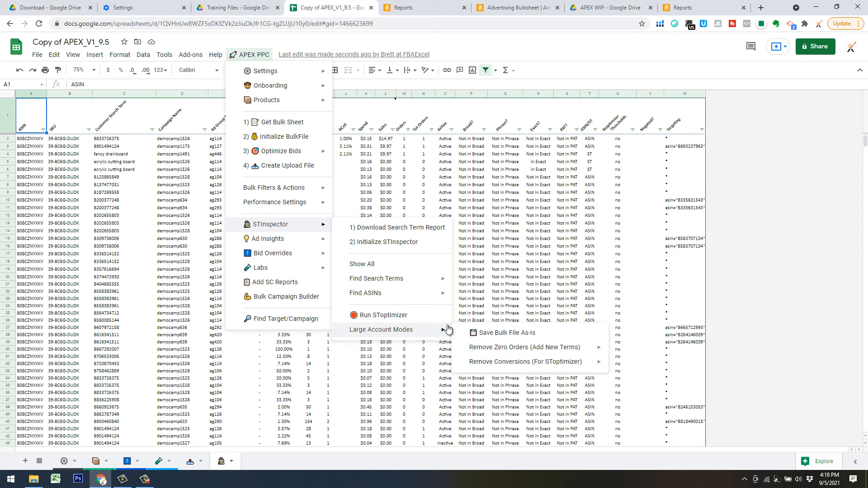
pyautogui.moveTo(498, 353)
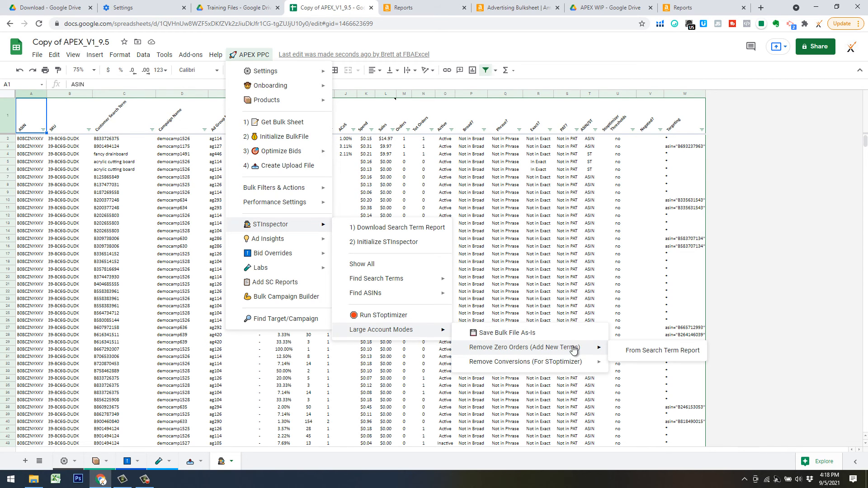
pyautogui.moveTo(558, 359)
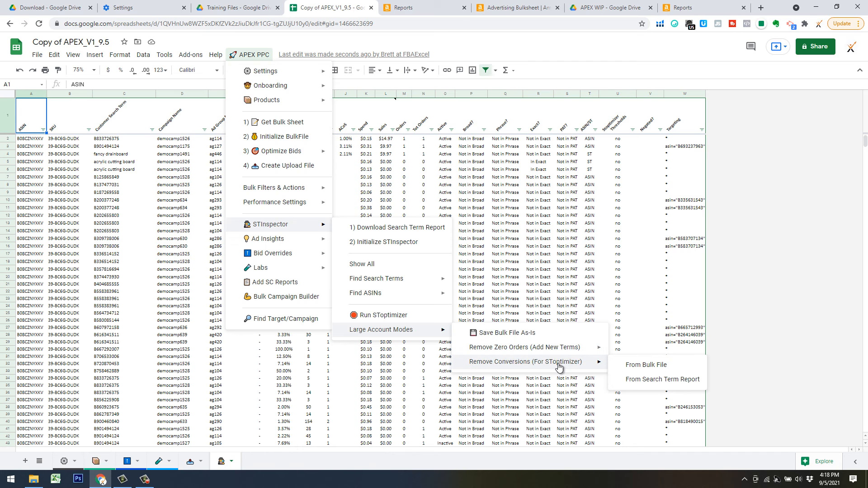
pyautogui.moveTo(581, 361)
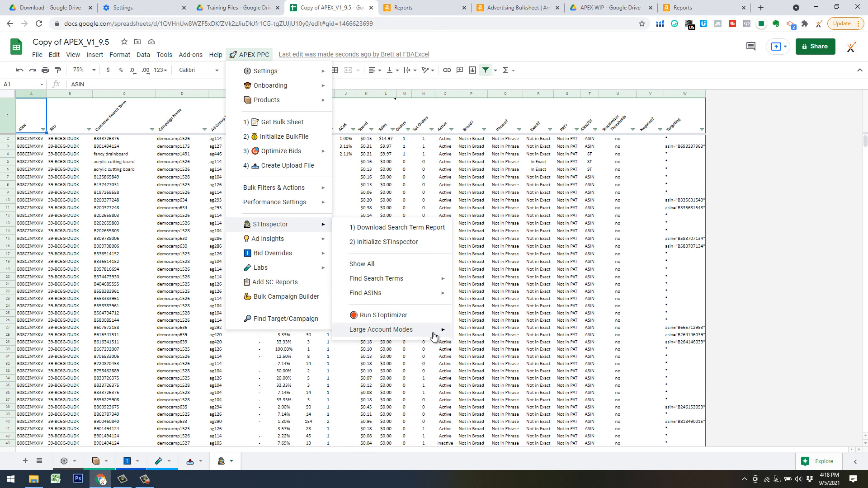
pyautogui.moveTo(434, 336)
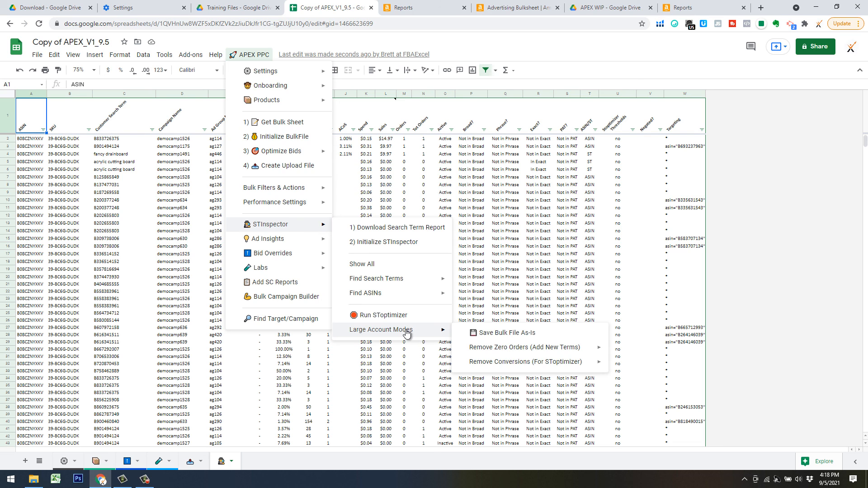
pyautogui.click(505, 277)
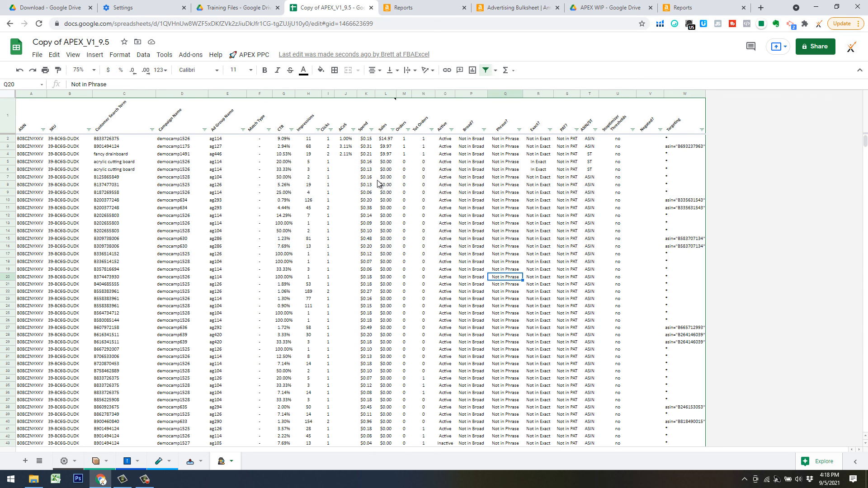